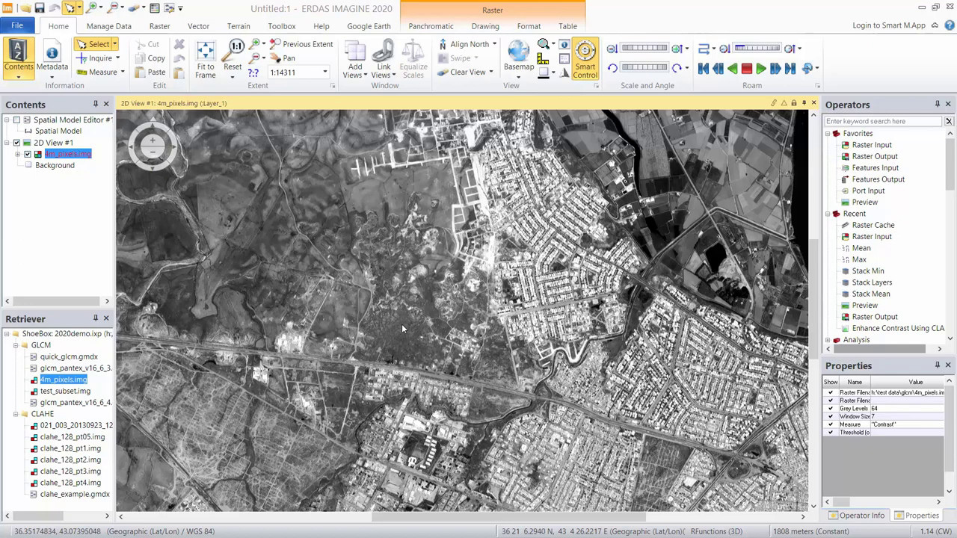
Pan and scroll across the panchromatic image to survey the town and surrounding fields
drag(402, 326, 482, 393)
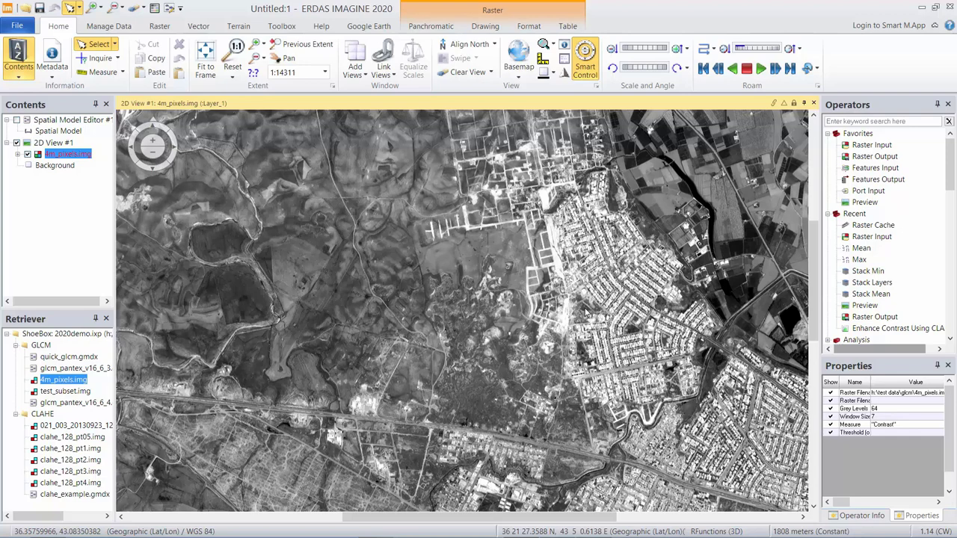
drag(585, 314, 503, 281)
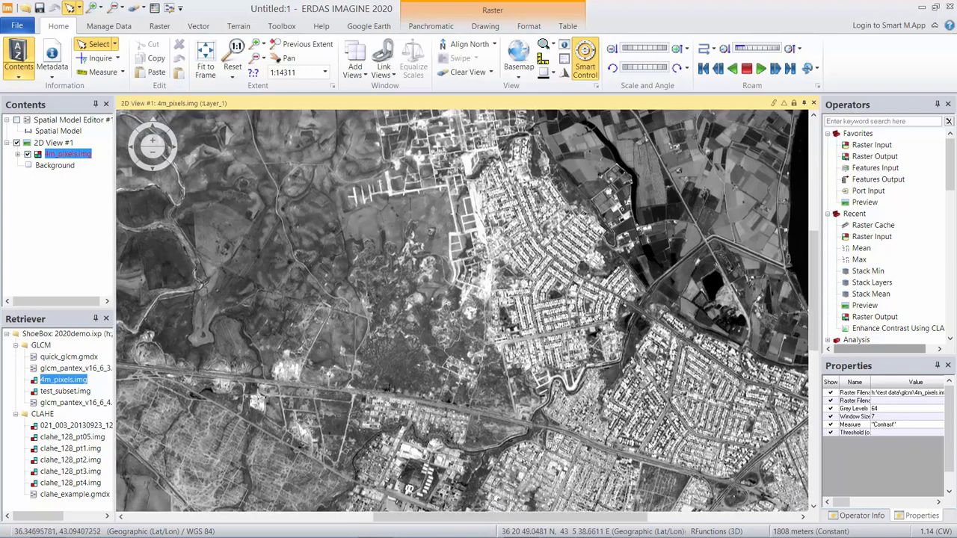
scroll(467, 310, up, 1)
scroll(467, 311, up, 1)
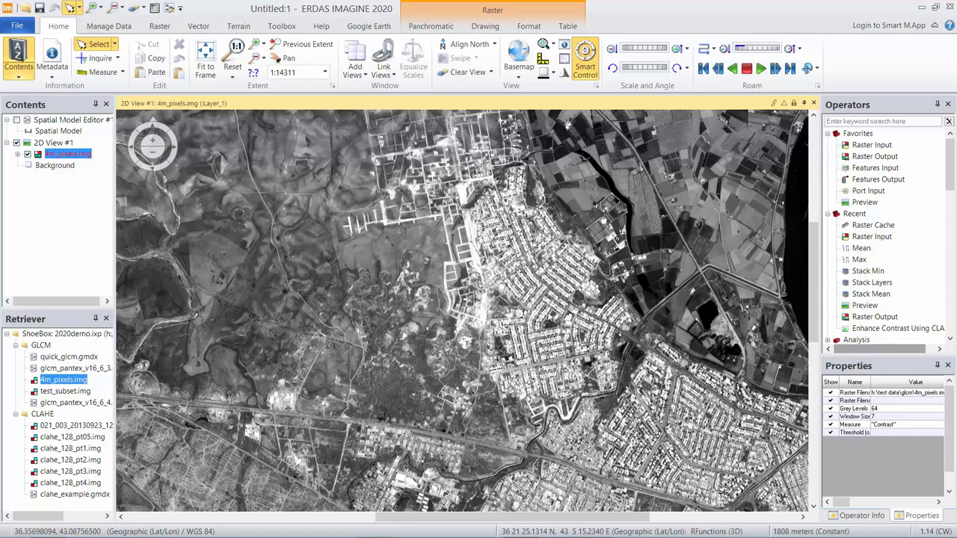
Display Spatial Model Editor #1 beside the image and pan the model graph rightward
click(17, 120)
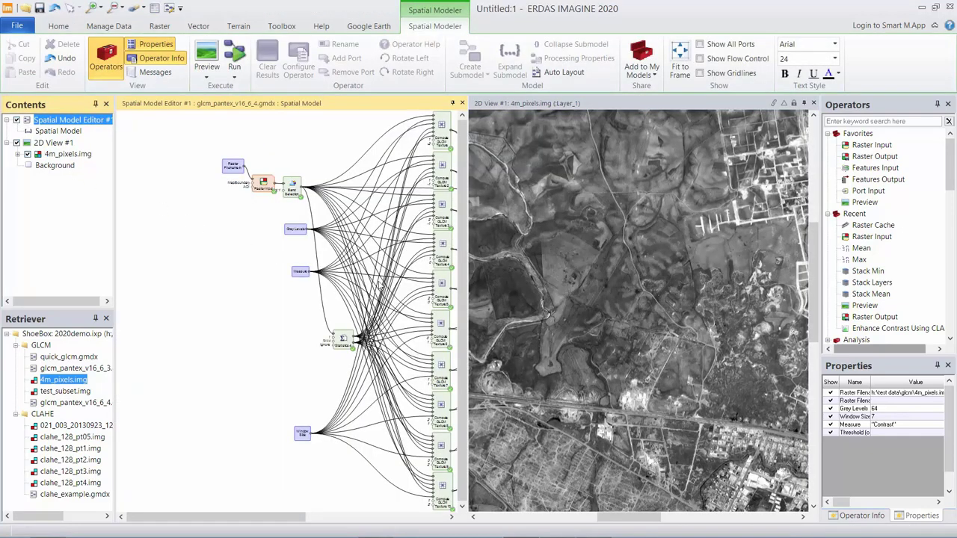
drag(314, 326, 183, 326)
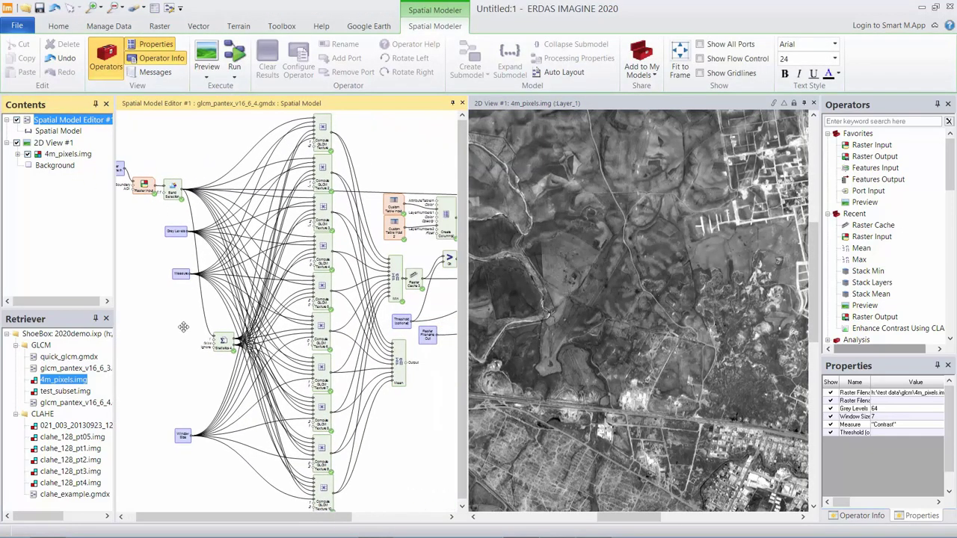
mouse_move(389, 454)
mouse_down()
mouse_move(350, 432)
mouse_move(379, 461)
mouse_up()
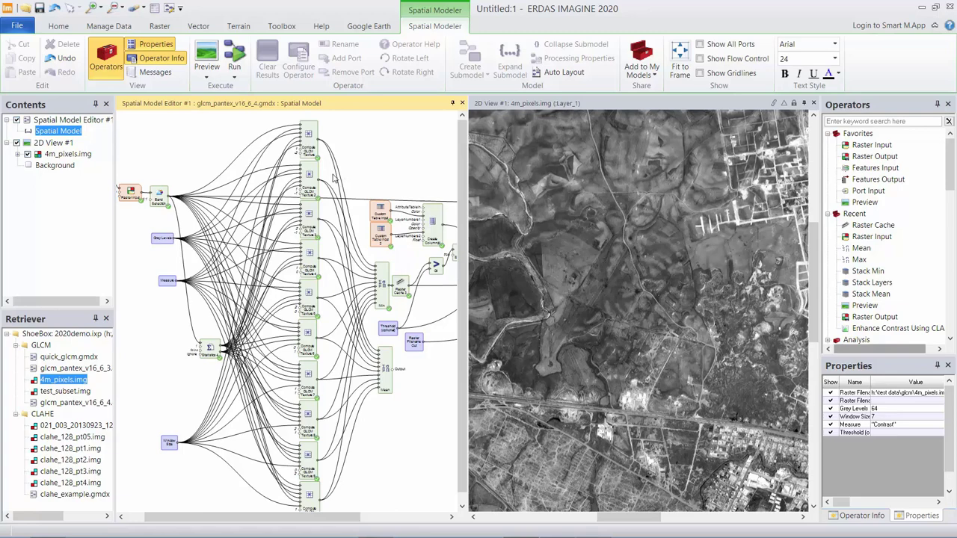
Zoom in on the Compute GLCM Texture, Min and threshold nodes of the model graph
scroll(329, 178, up, 1)
scroll(327, 178, up, 2)
drag(331, 177, 382, 231)
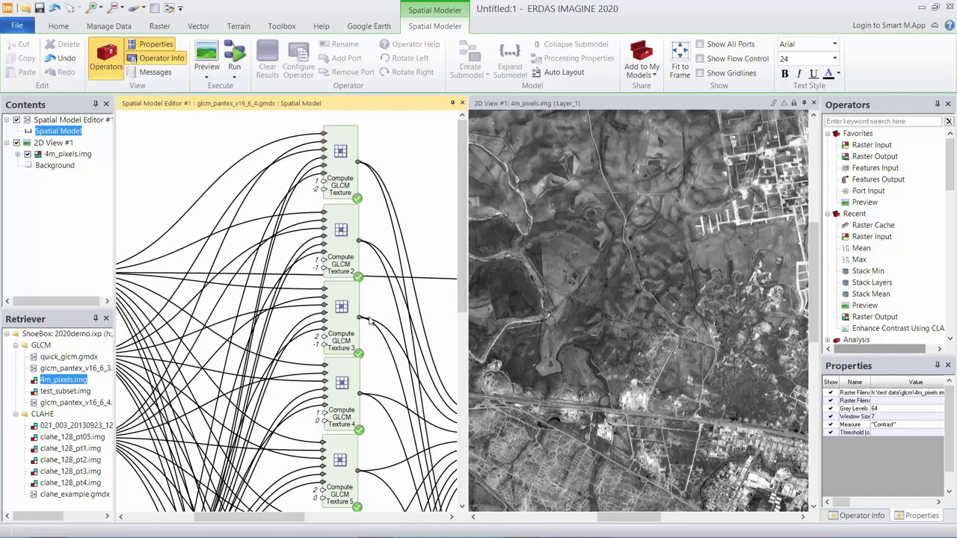
scroll(378, 332, down, 5)
scroll(342, 408, down, 8)
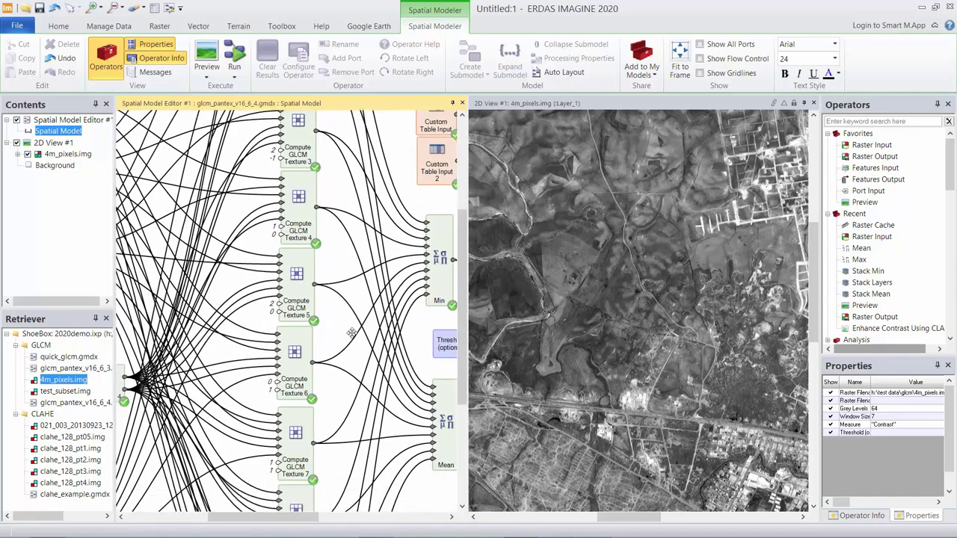
scroll(329, 319, up, 6)
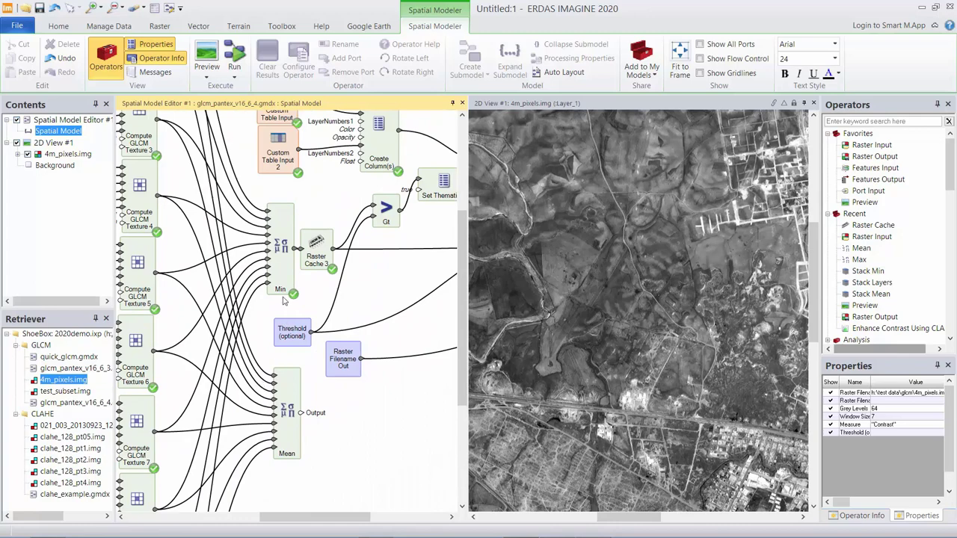
scroll(224, 284, up, 3)
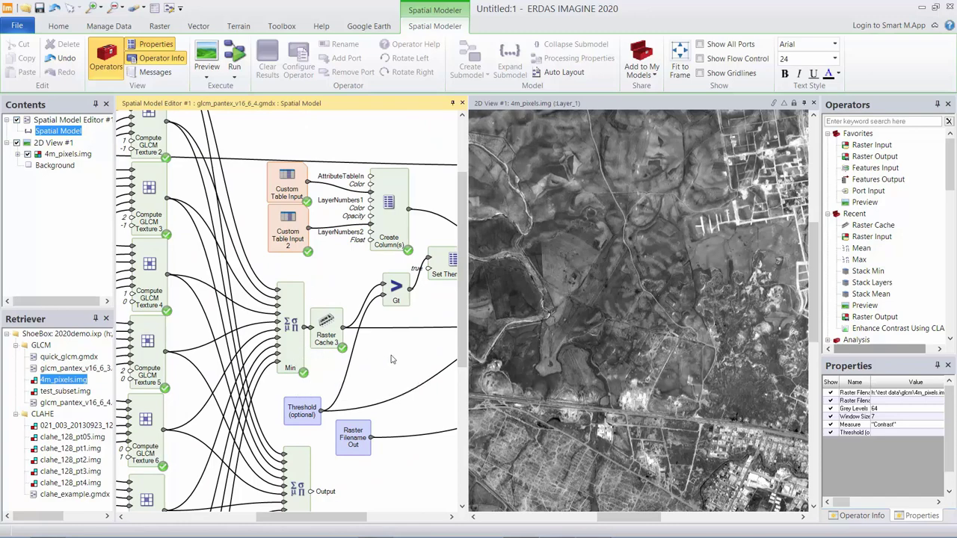
scroll(389, 358, down, 3)
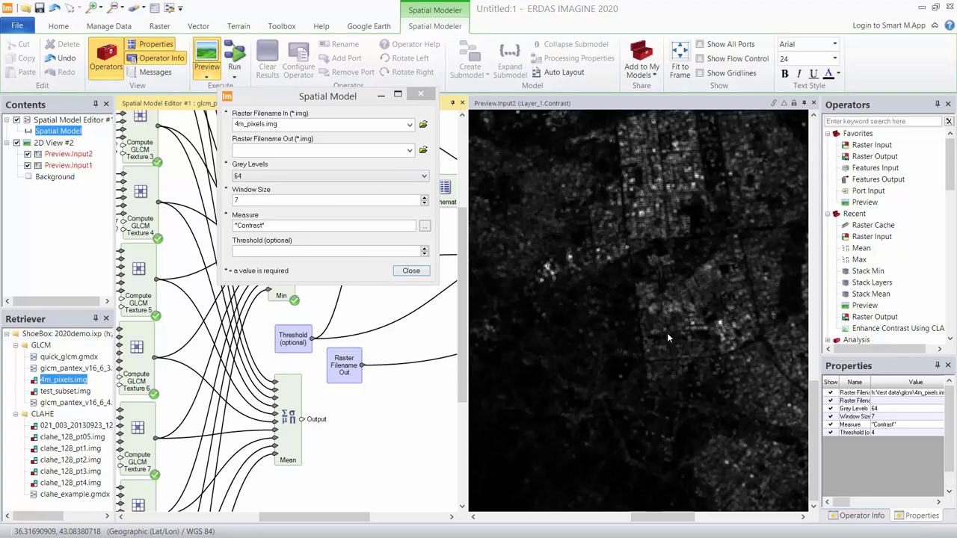
Close the Spatial Model input values window, leaving the Contrast texture preview
click(408, 272)
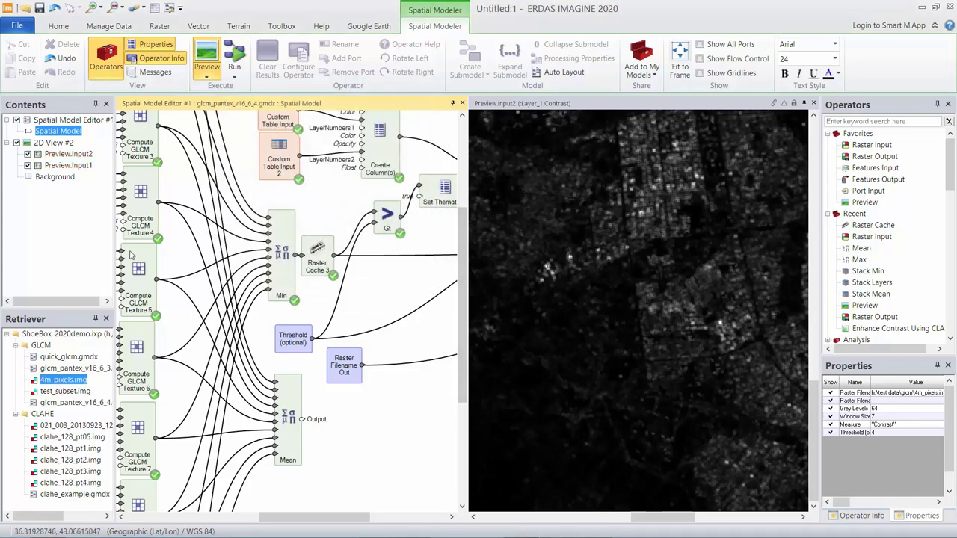
click(28, 153)
click(28, 153)
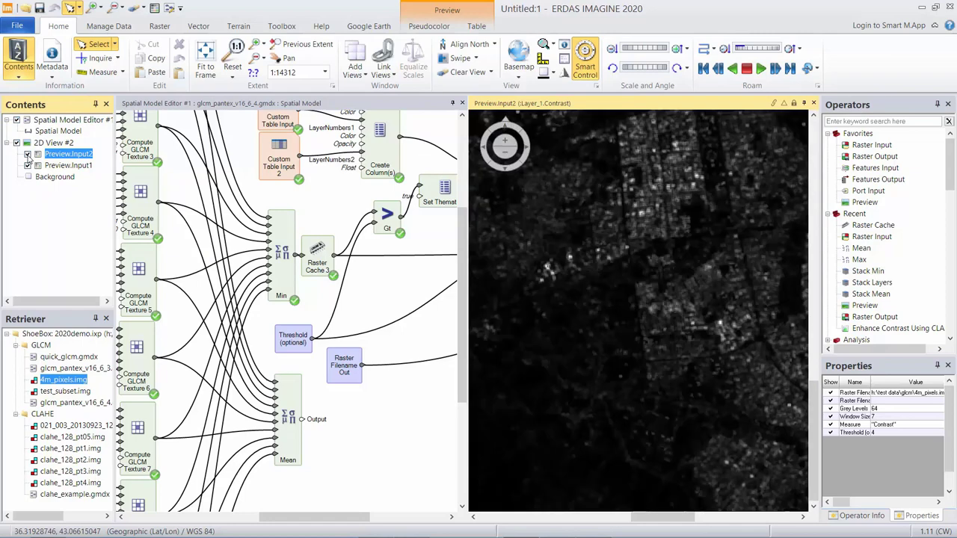
click(27, 153)
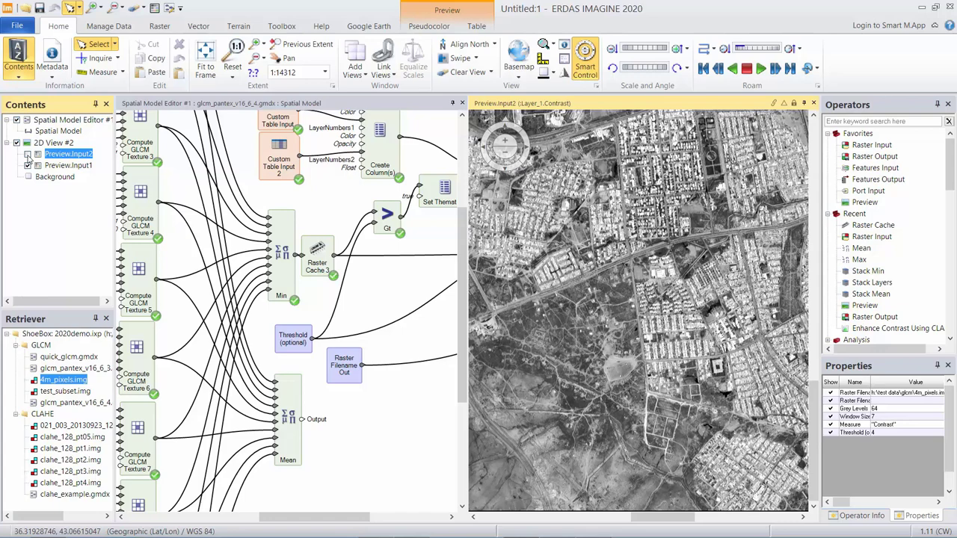
click(27, 154)
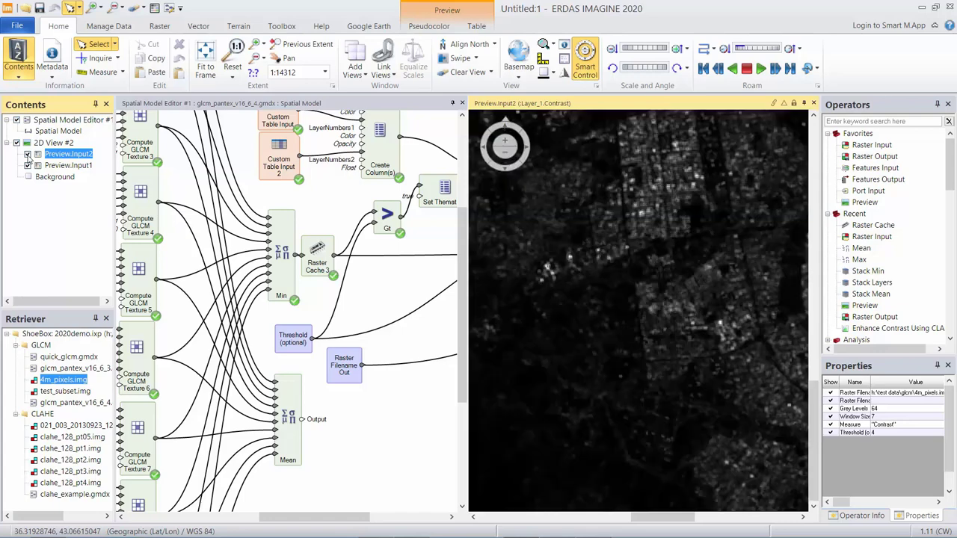
click(28, 153)
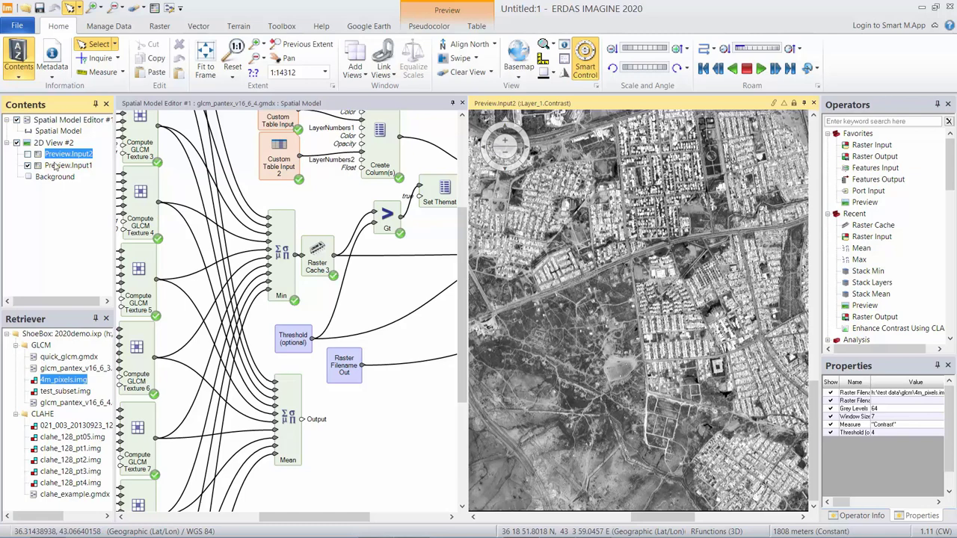
click(27, 154)
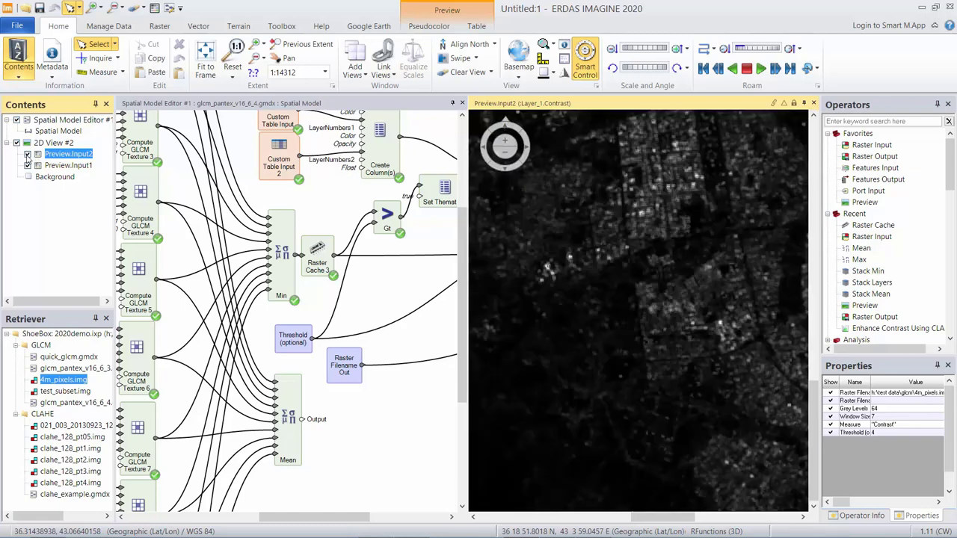
click(28, 154)
click(27, 154)
click(28, 154)
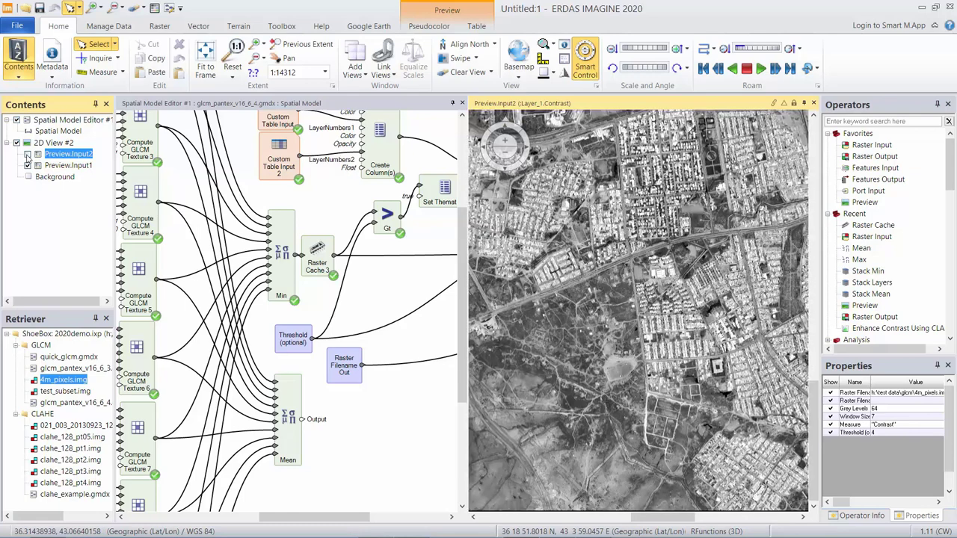
click(28, 154)
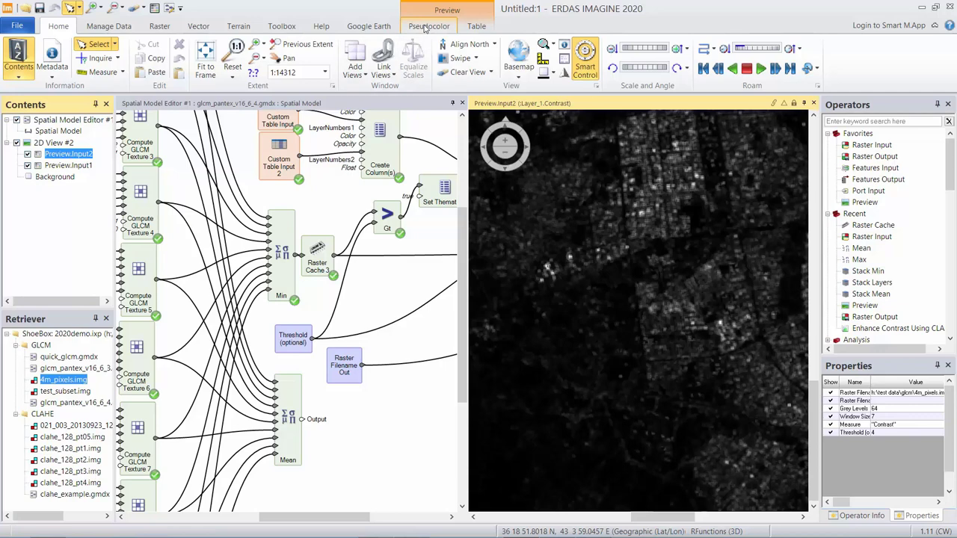
Enter a Threshold of 3 in the model's Input Values and refresh the preview
click(412, 109)
click(208, 75)
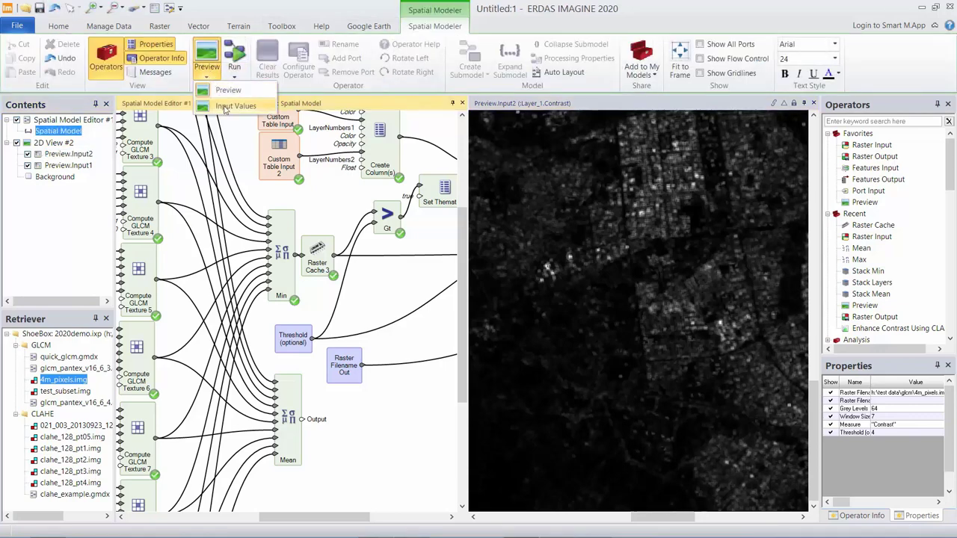
click(224, 107)
drag(220, 112, 337, 100)
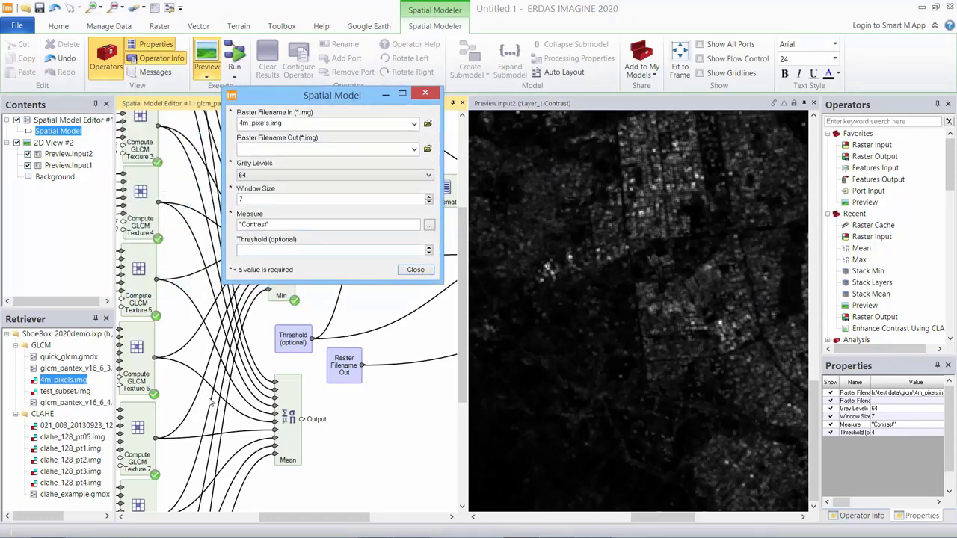
text(3)
key(Return)
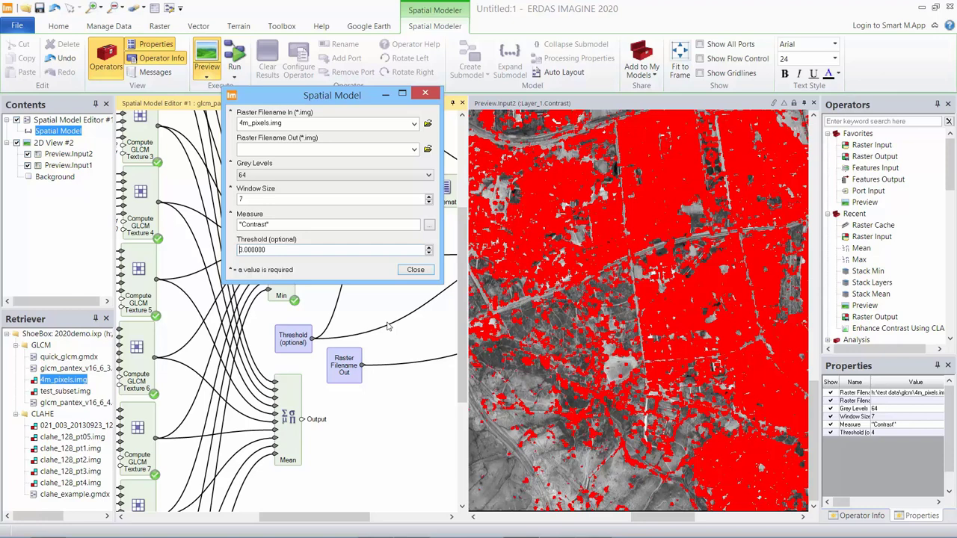
Step the threshold between 2 and 5 to compare masks, finishing at 3
click(429, 247)
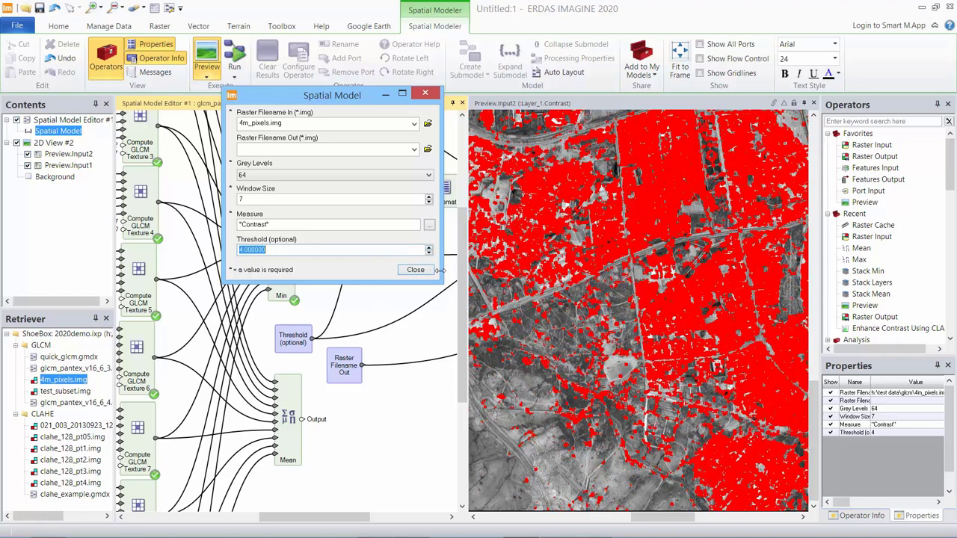
click(429, 247)
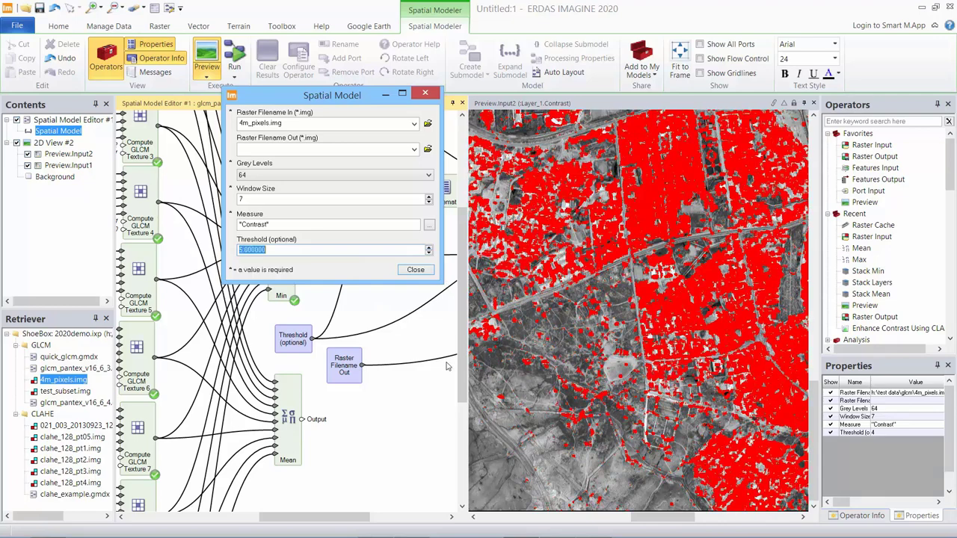
click(429, 253)
click(429, 253)
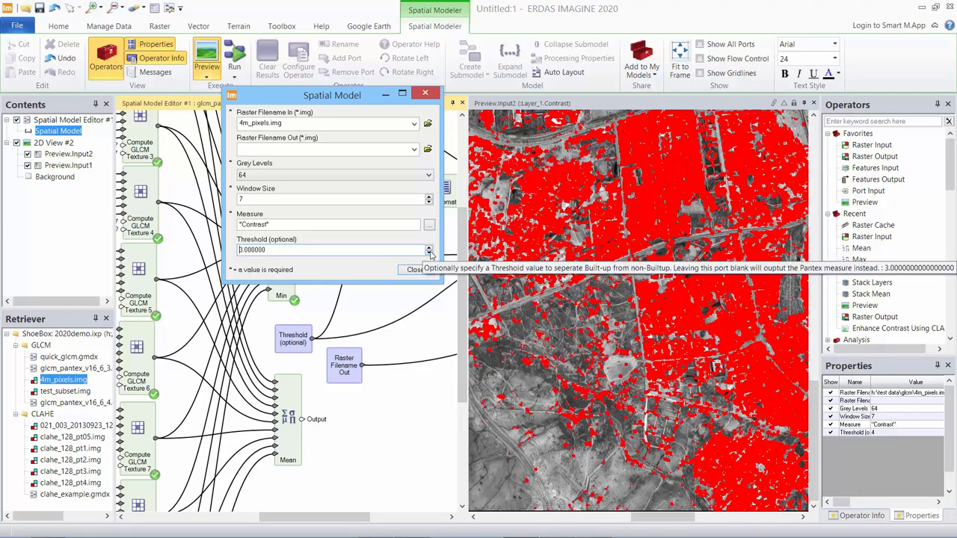
click(429, 254)
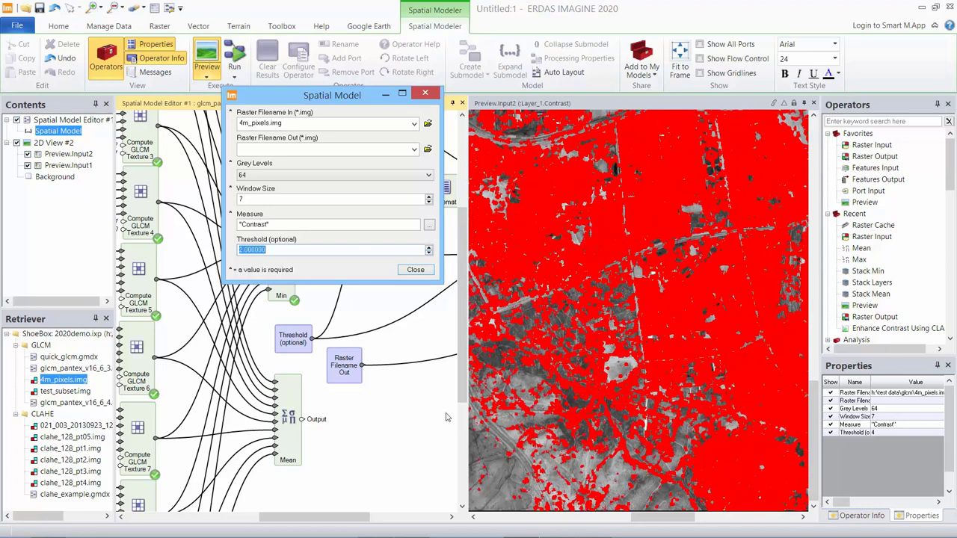
click(429, 250)
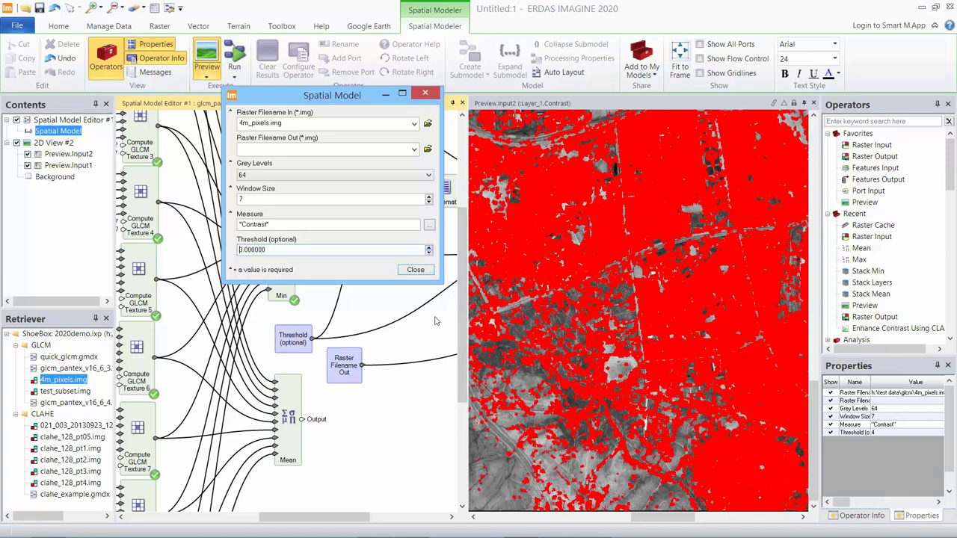